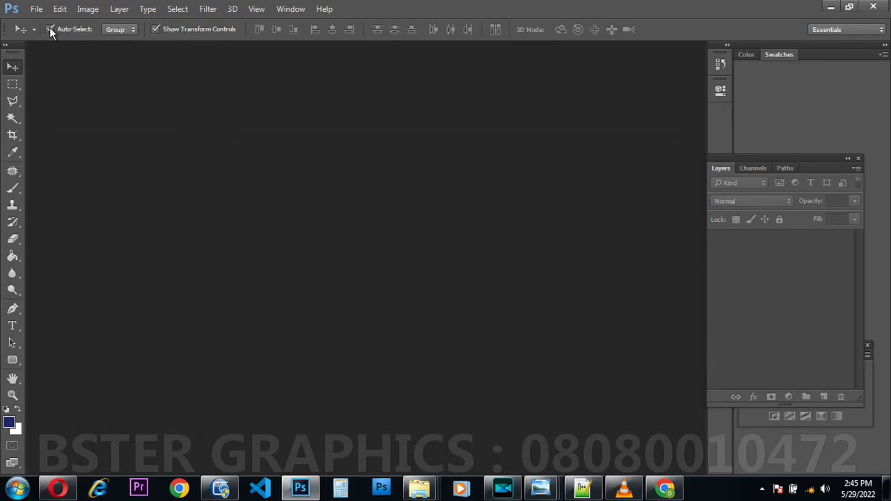
Step: Examine the marquee selection tools, from the Rectangular and Elliptical Marquee to the Single Row and Single Column Marquee
left_click(12, 86)
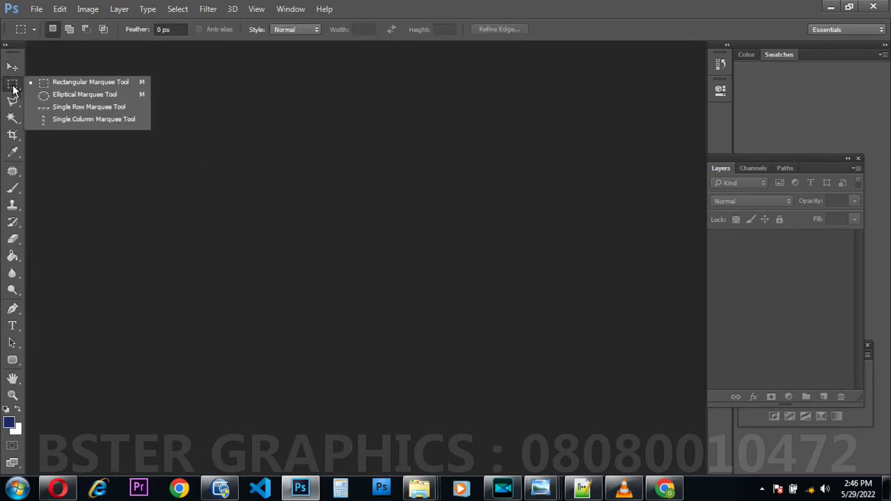
left_click(13, 86)
left_click(14, 88)
left_click(13, 86)
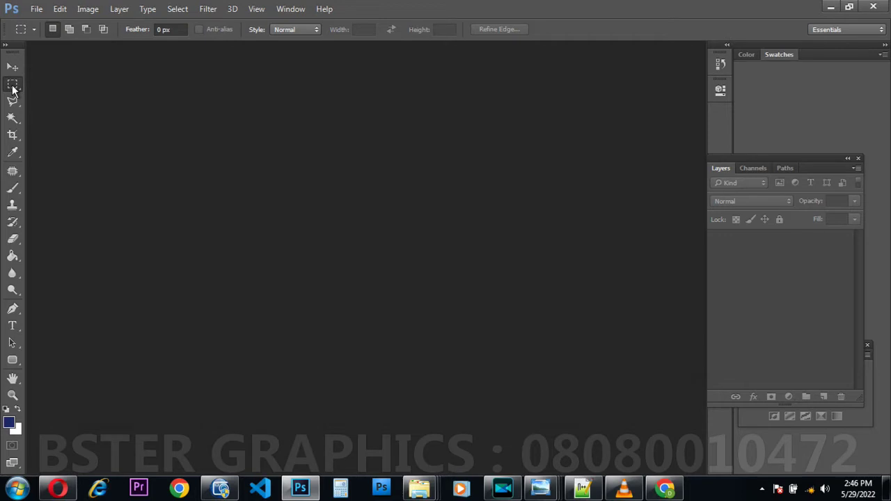
right_click(12, 88)
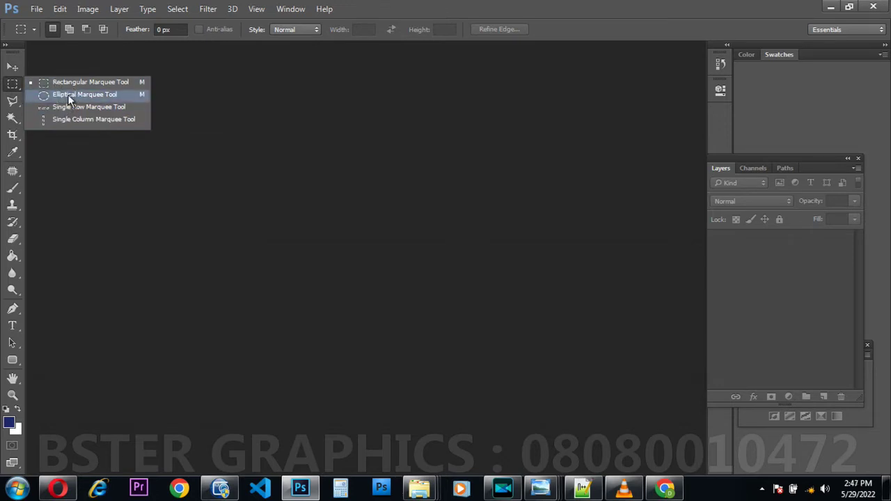
Step: Review the lasso tool variants and the Magic Wand group with its Quick Selection tool
left_click(12, 102)
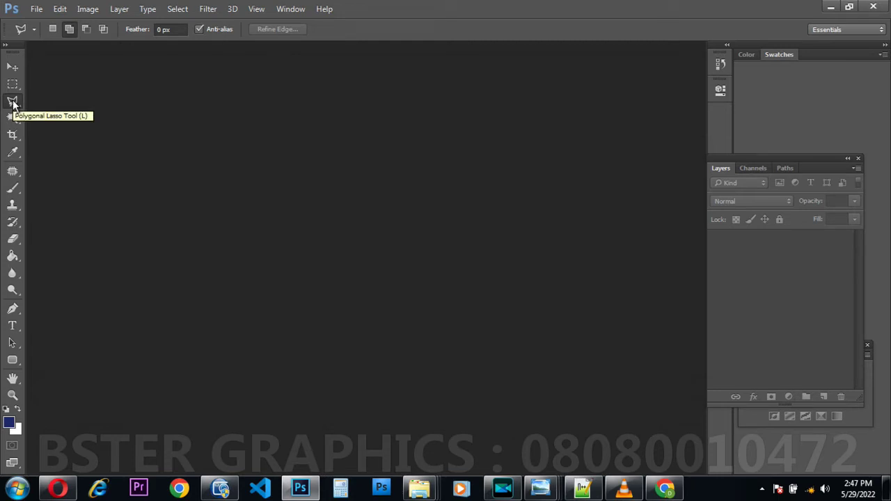
left_click(13, 103)
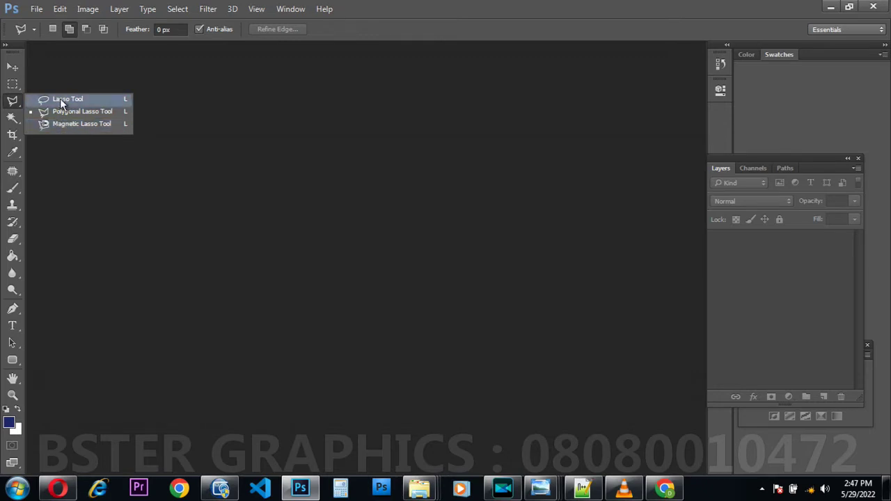
left_click(11, 119)
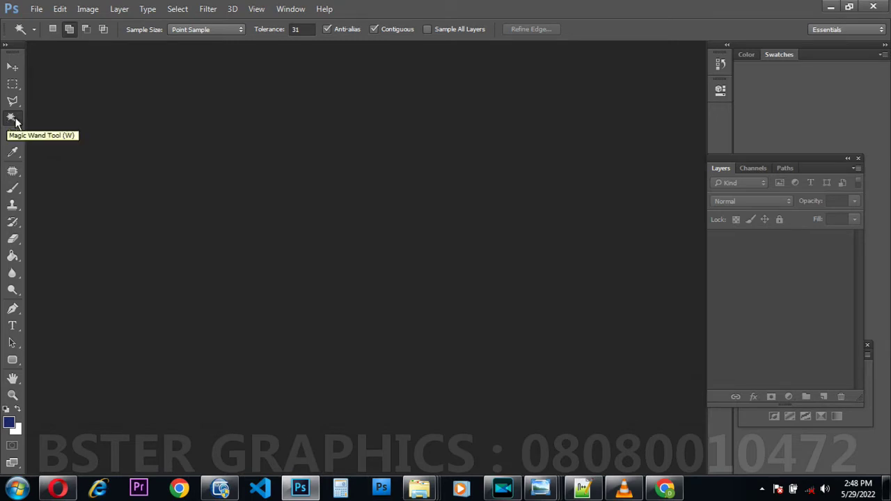
right_click(14, 121)
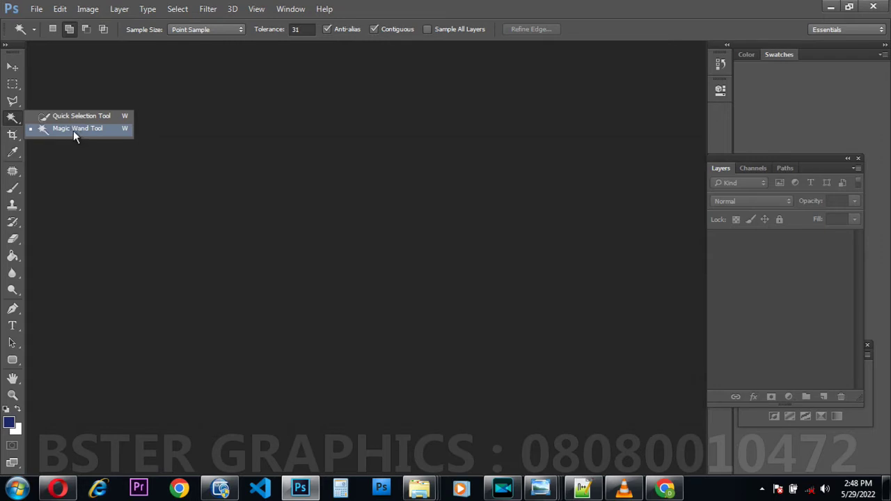
Step: Examine the Crop tool's options and the tools grouped with the Eyedropper and the Patch tool
left_click(12, 136)
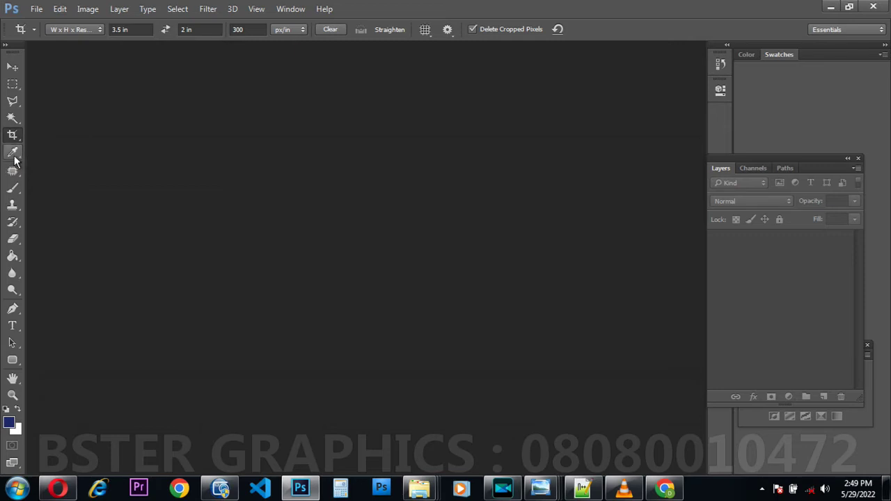
left_click(13, 158)
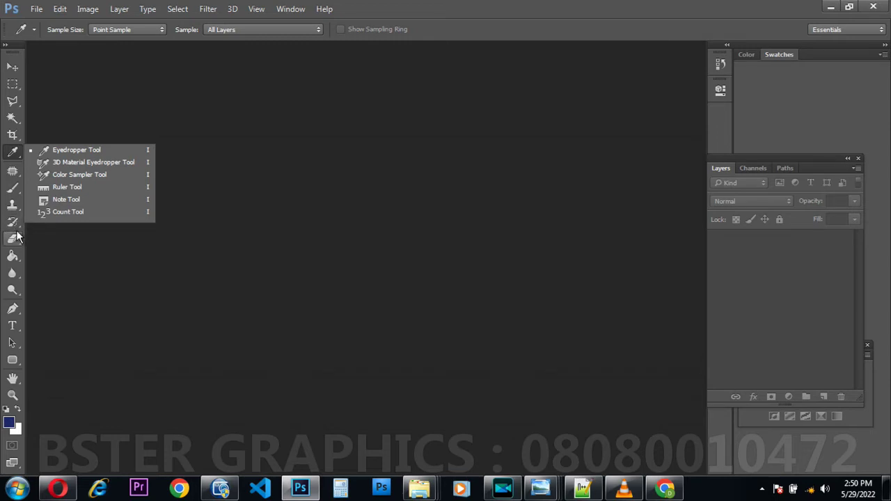
left_click(14, 174)
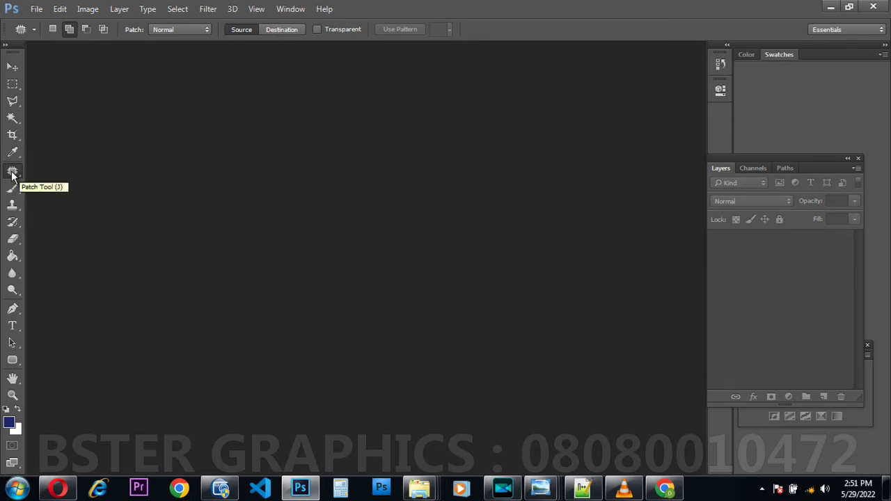
right_click(12, 171)
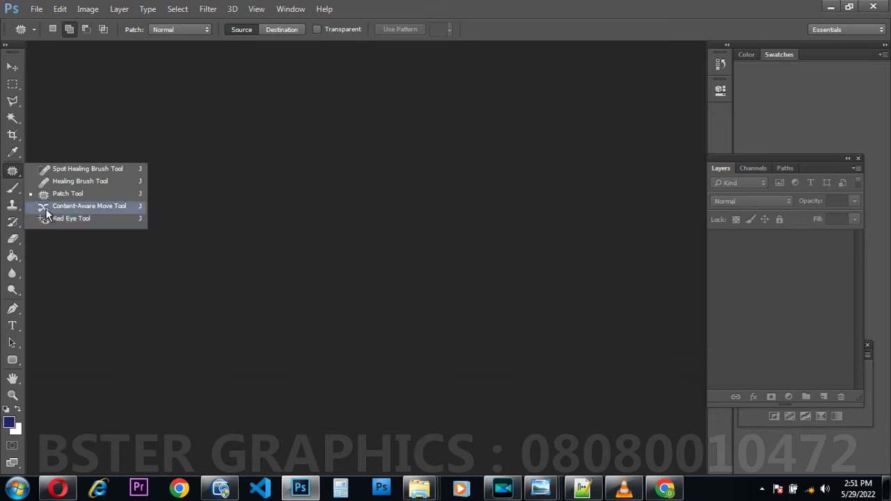
Step: Review the painting tools grouped with the Brush and the stamp tools grouped with the Clone Stamp
left_click(14, 192)
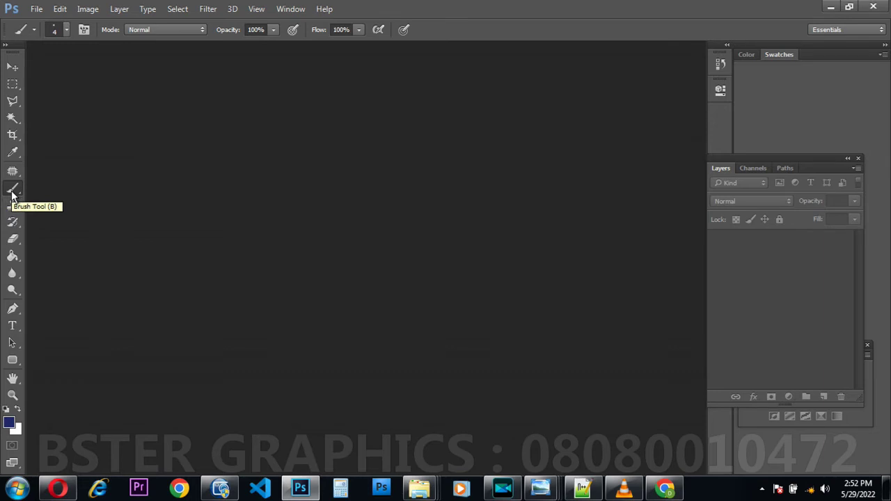
right_click(14, 195)
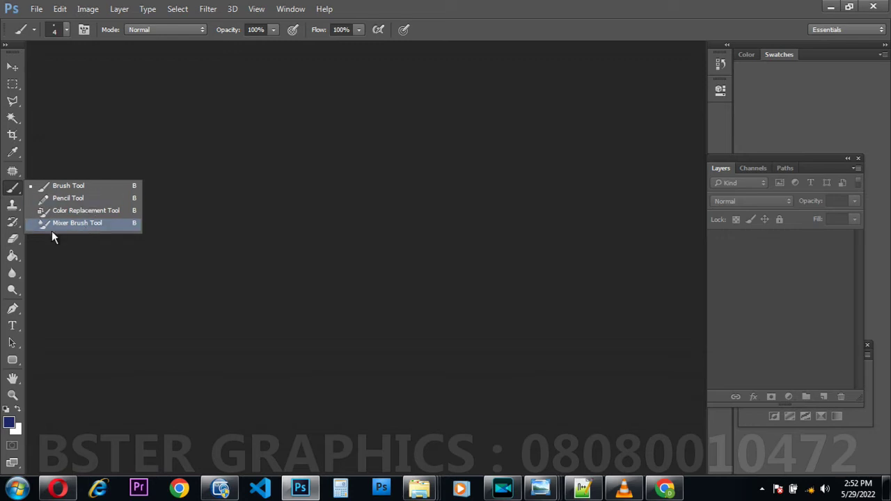
left_click(13, 208)
left_click(13, 206)
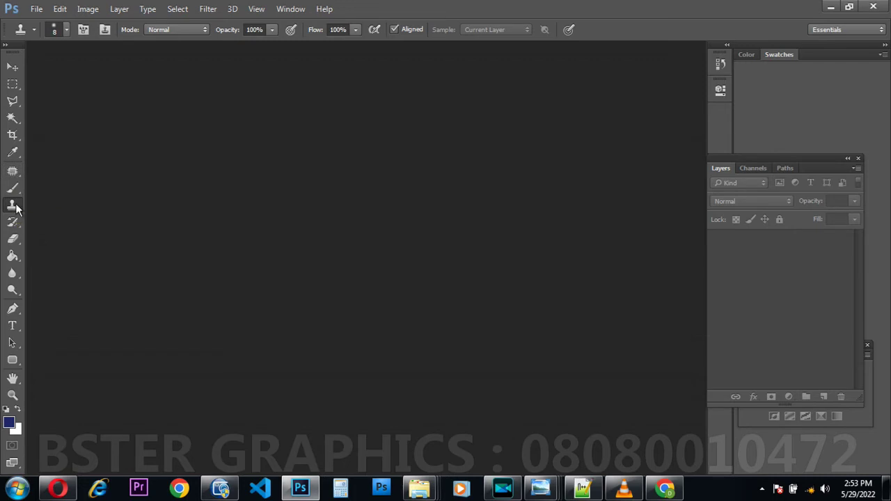
right_click(15, 207)
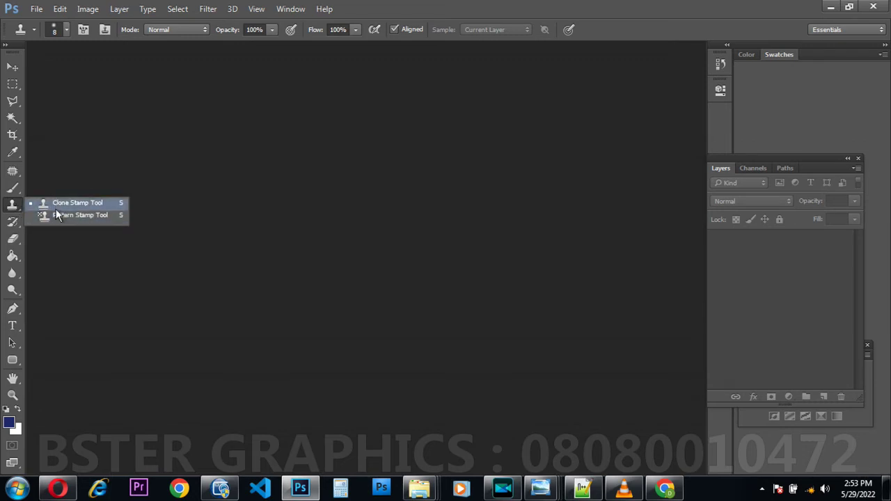
Step: Examine the History Brush tool and its Art History Brush variant
left_click(12, 223)
left_click(12, 225)
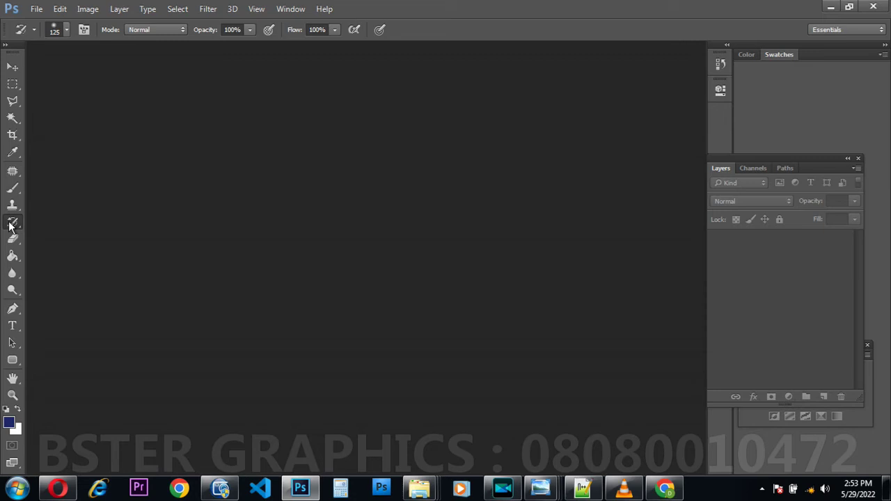
left_click(12, 224)
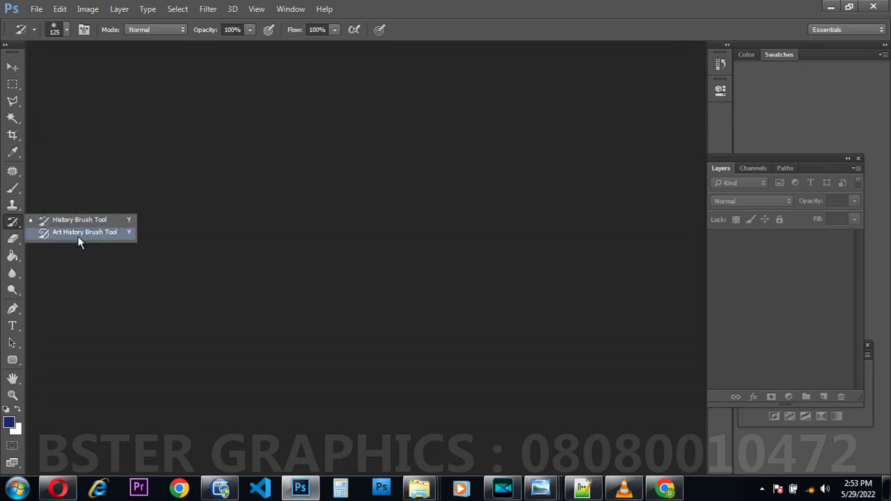
Step: Examine the Eraser tool, its Background and Magic Eraser variants, and the eraser's brush tip presets
left_click(9, 242)
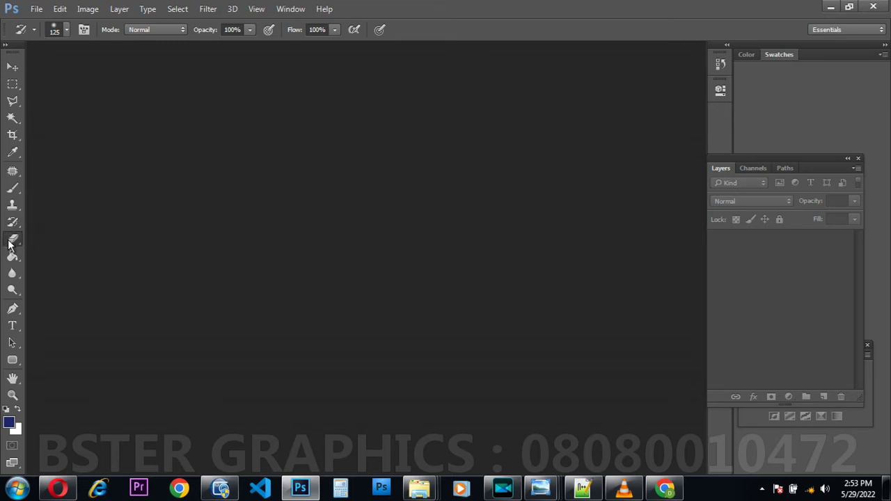
left_click(9, 243)
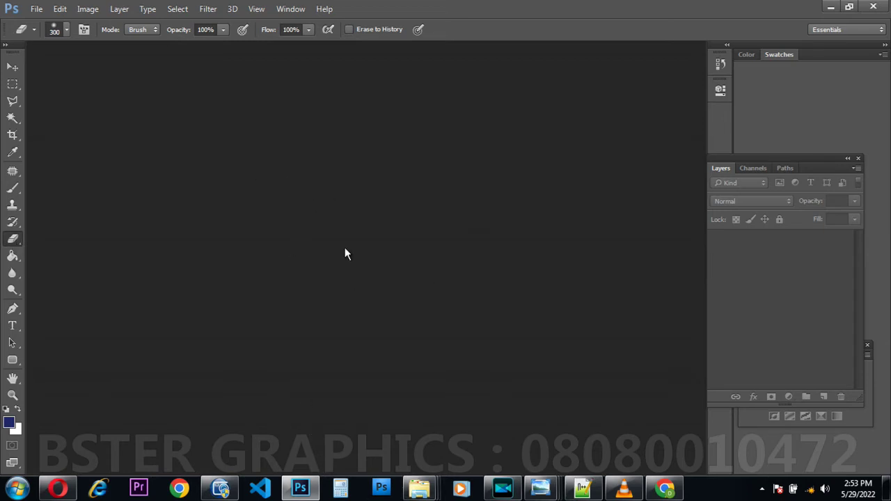
left_click(13, 239)
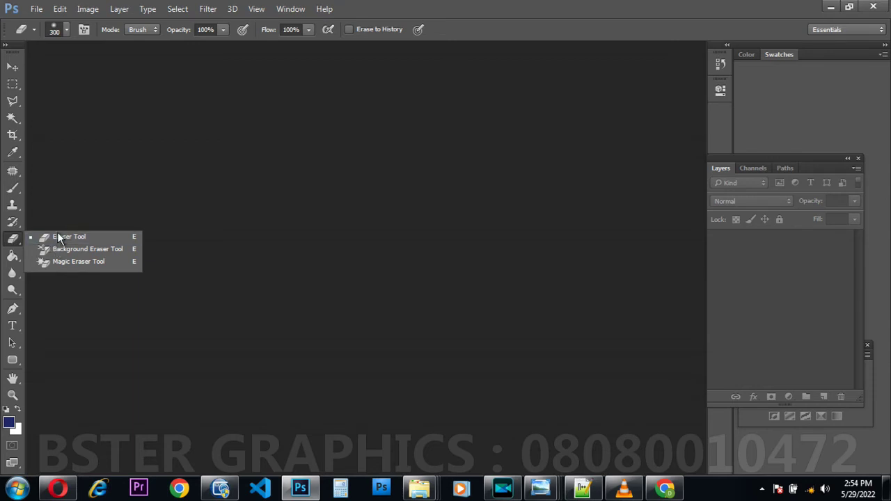
left_click(14, 242)
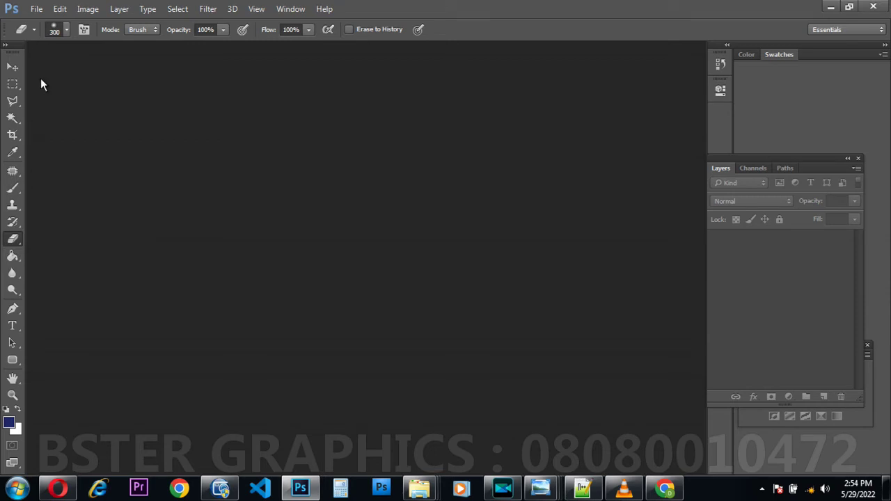
left_click(67, 30)
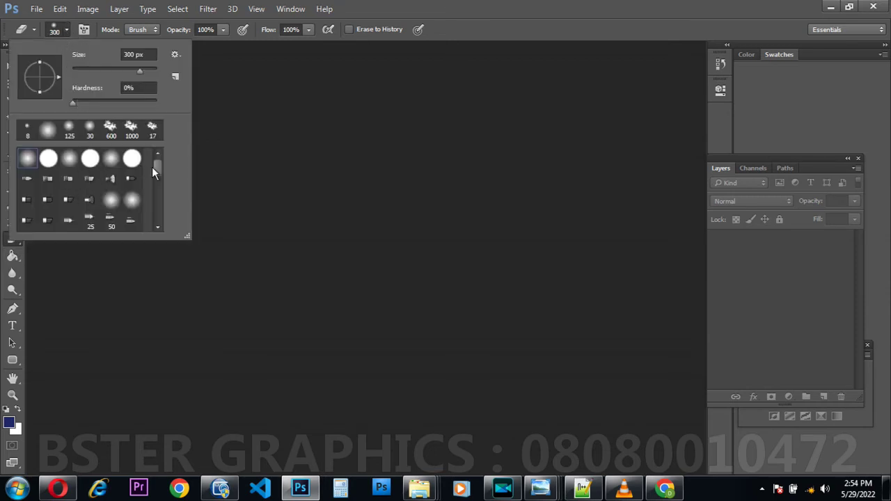
mouse_move(159, 169)
left_mouse_down()
mouse_move(158, 214)
mouse_move(162, 170)
left_mouse_up()
left_click(41, 261)
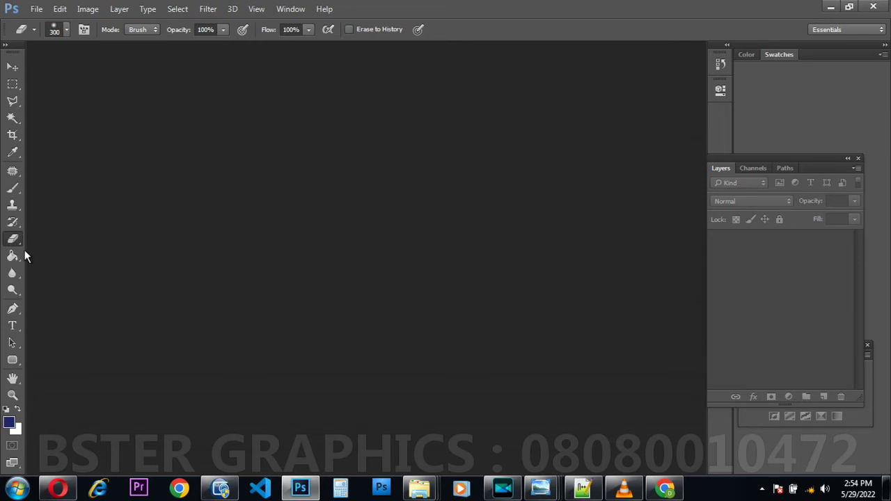
Step: Review the Paint Bucket tool with its foreground colour picker, and the gradient and 3D material tools in its group
left_click(13, 258)
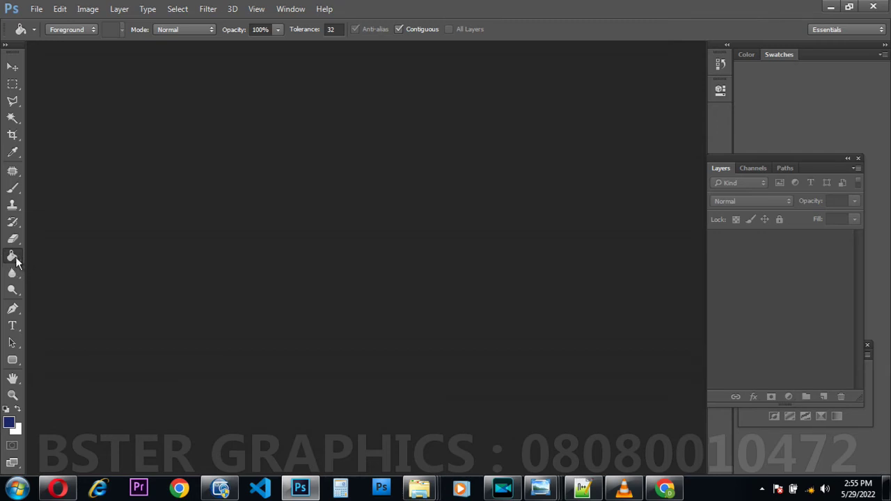
left_click(10, 423)
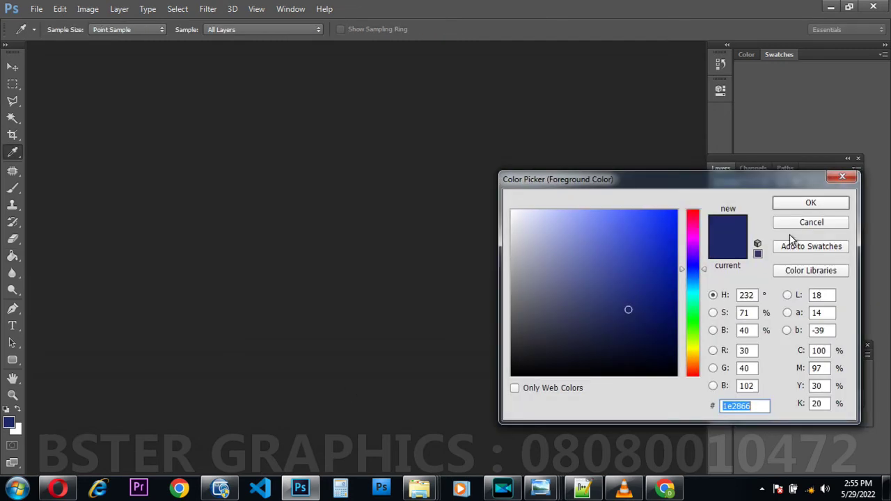
left_click(800, 223)
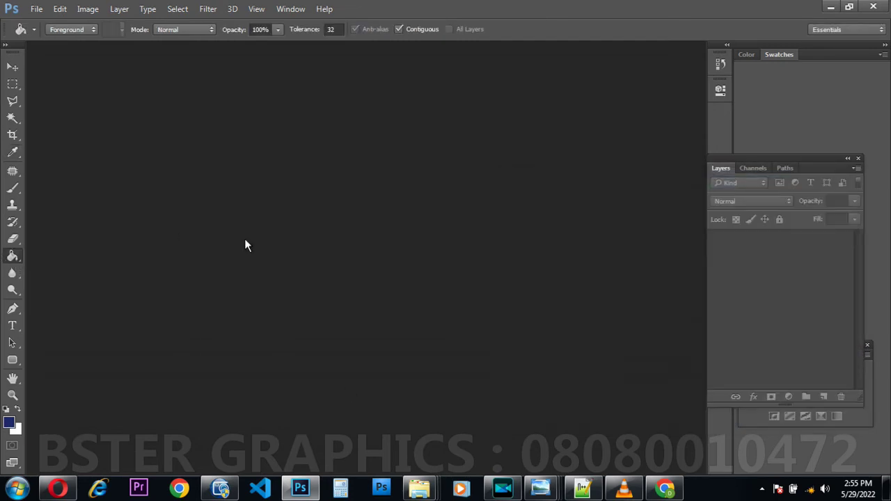
right_click(12, 259)
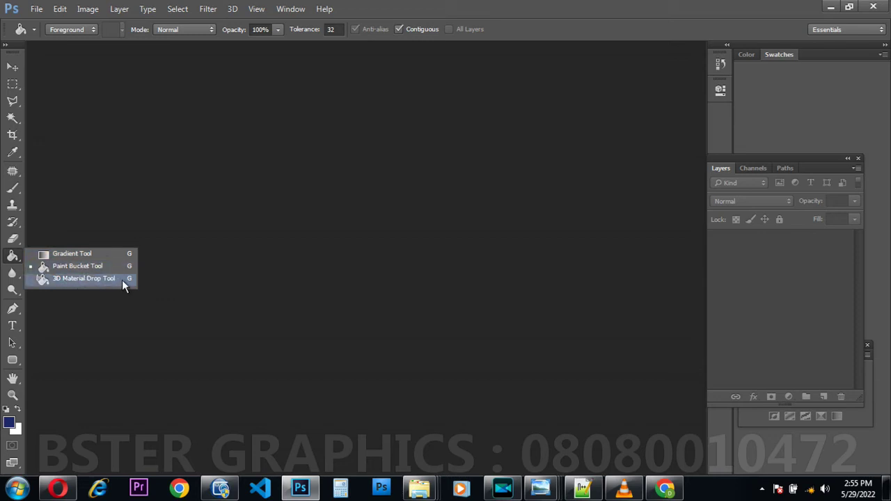
Step: Examine the Blur, Sharpen and Smudge tools and the Dodge, Burn and Sponge tools
left_click(7, 280)
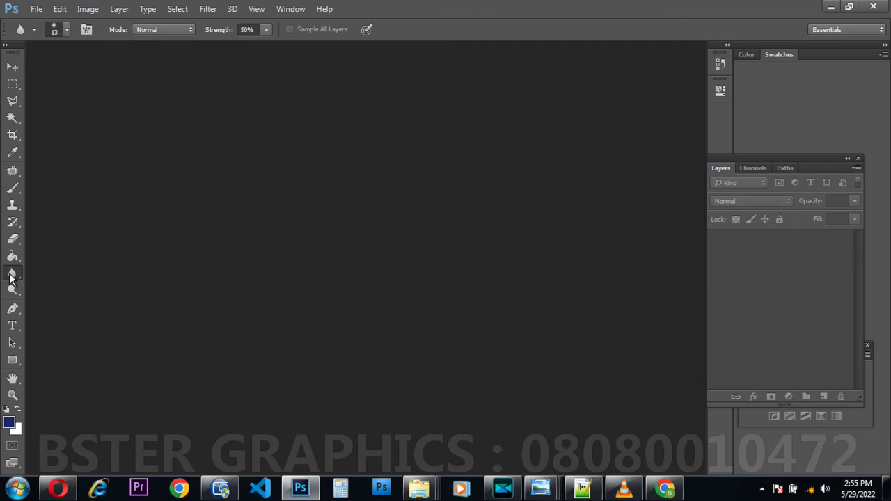
left_click(11, 277)
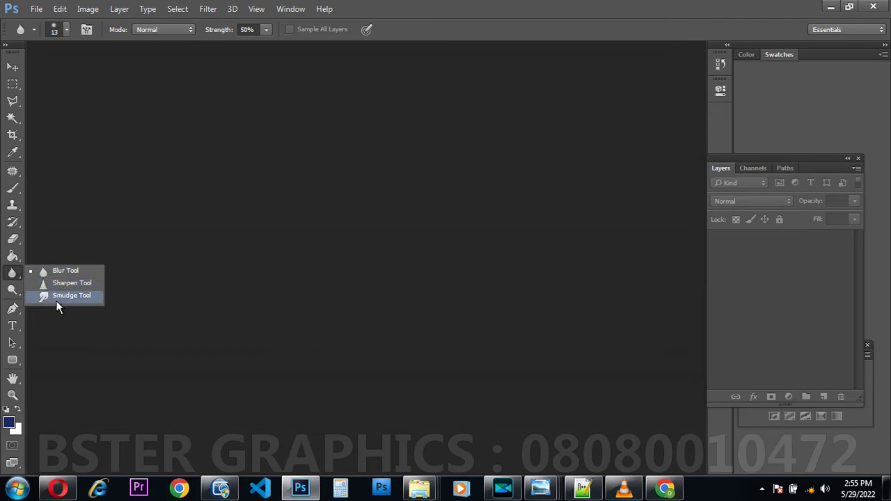
left_click(14, 295)
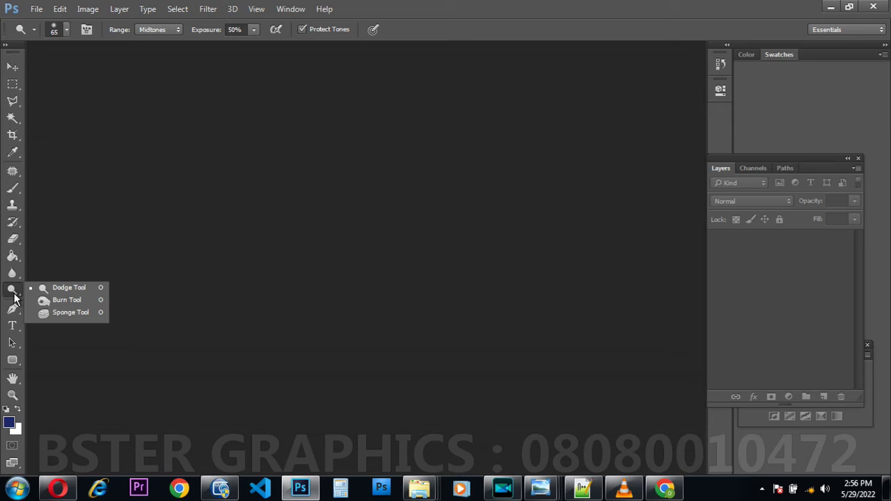
left_click(14, 297)
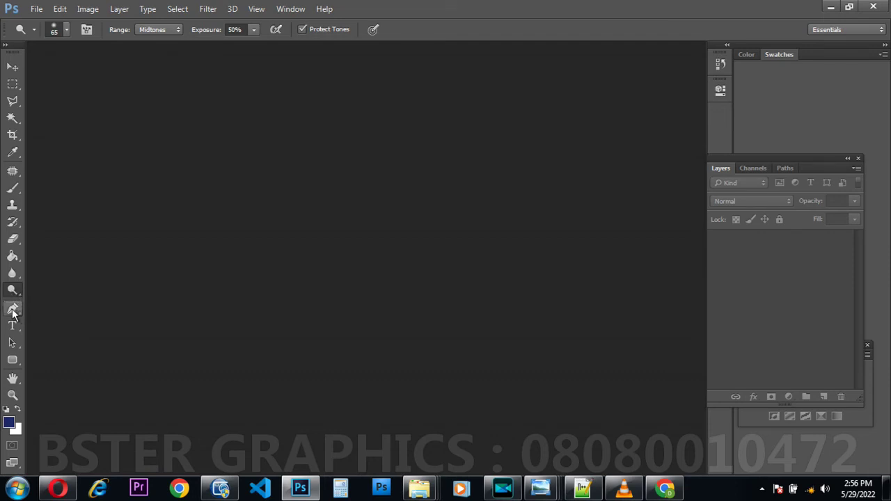
Step: Review the Pen tool's options, the horizontal and vertical type tools, and the Path and Direct Selection tools
left_click(13, 310)
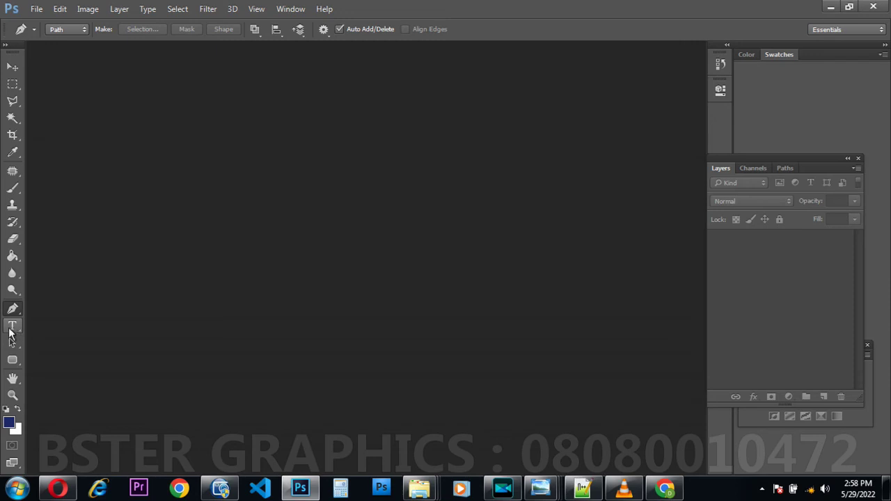
left_click(12, 329)
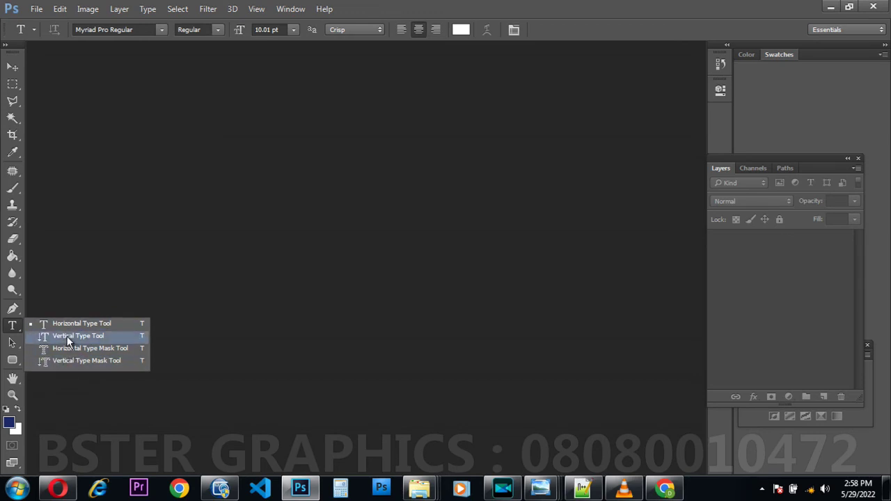
left_click(13, 345)
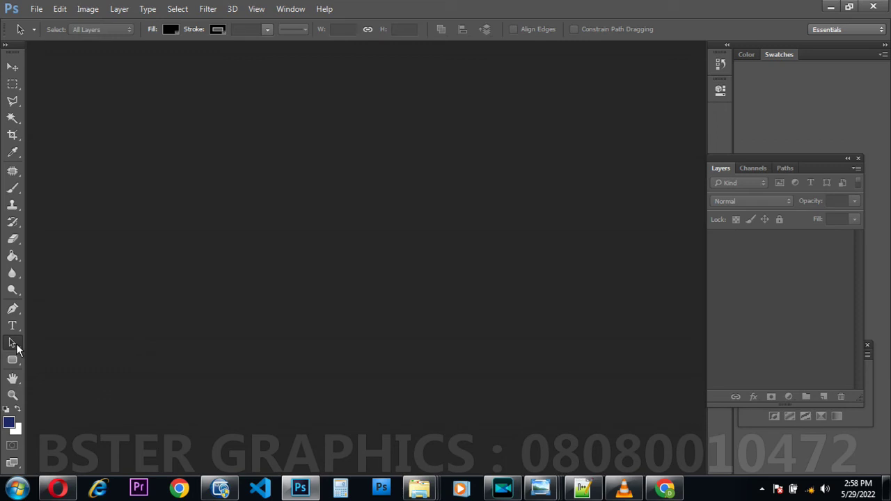
right_click(18, 350)
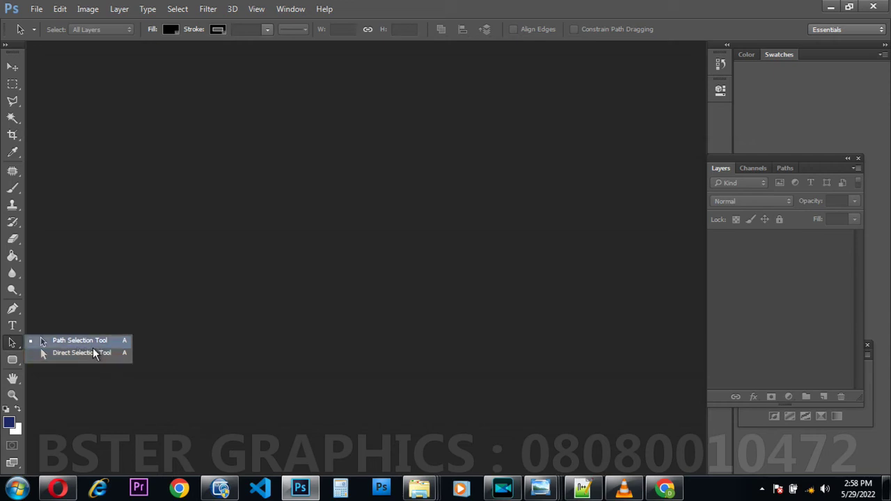
Step: Examine the shape tools from Rectangle to Custom Shape, look through the custom shape presets, and activate the Line tool
left_click(12, 363)
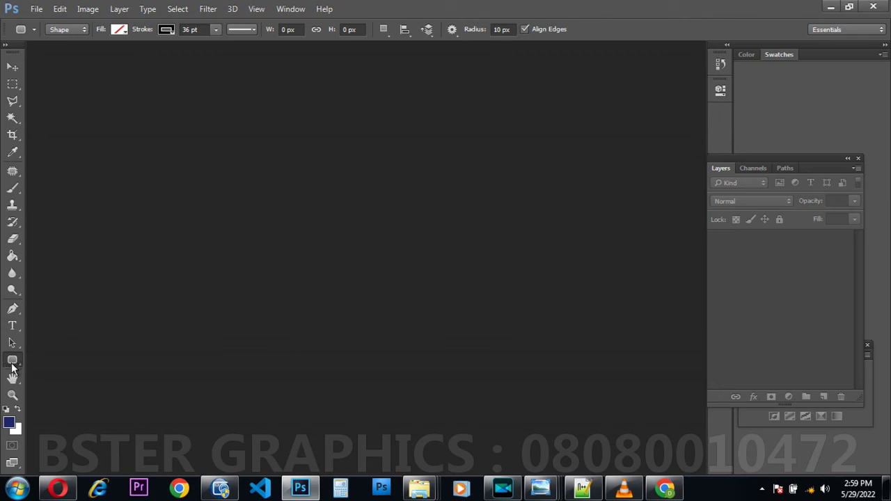
right_click(21, 369)
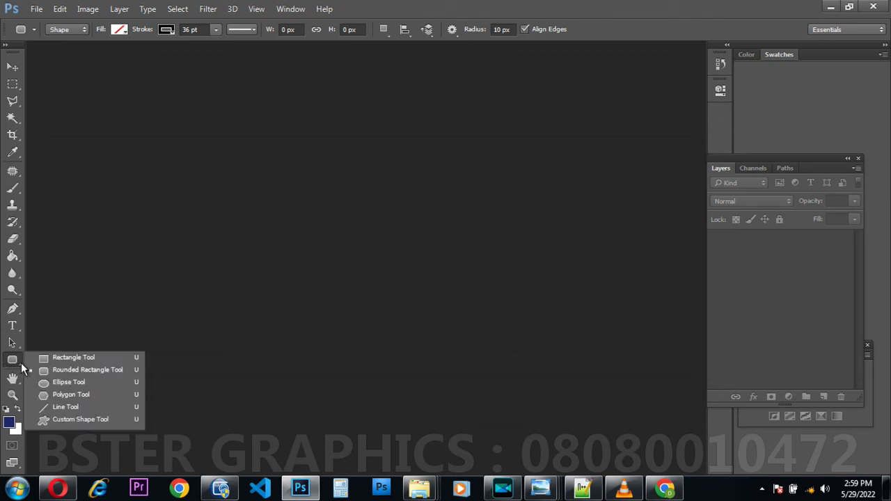
left_click(93, 419)
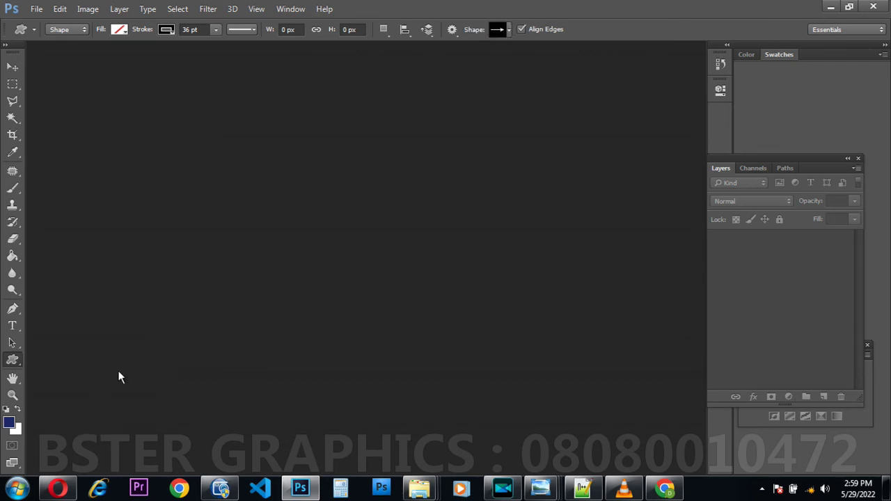
left_click(508, 30)
left_click_drag(555, 85, 556, 123)
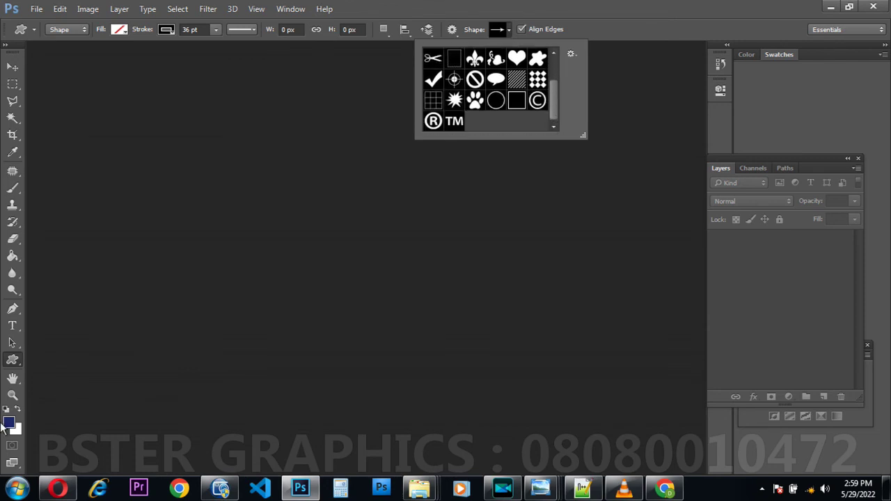
right_click(12, 360)
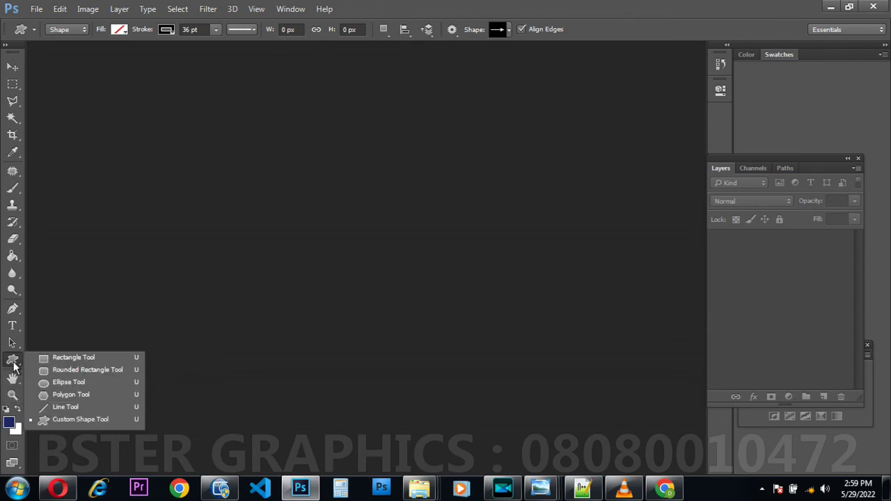
left_click(54, 408)
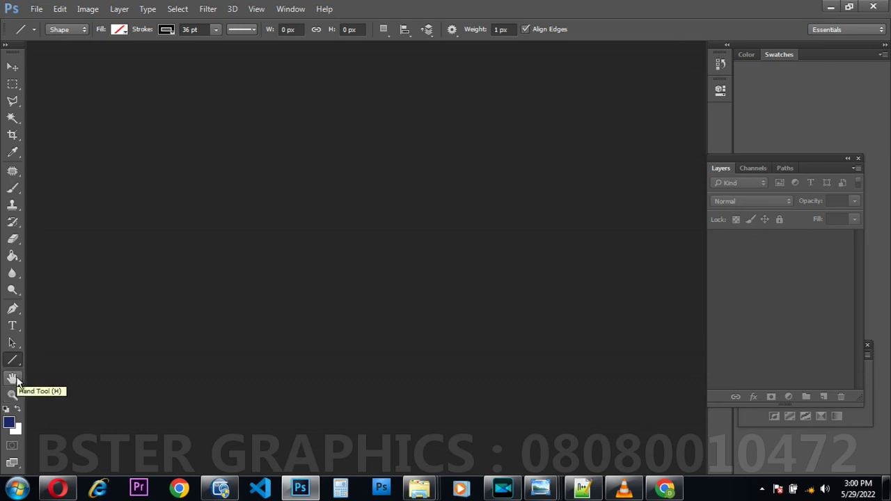
Step: Review the Hand tool with its Rotate View variant, and the Zoom tool
left_click(15, 379)
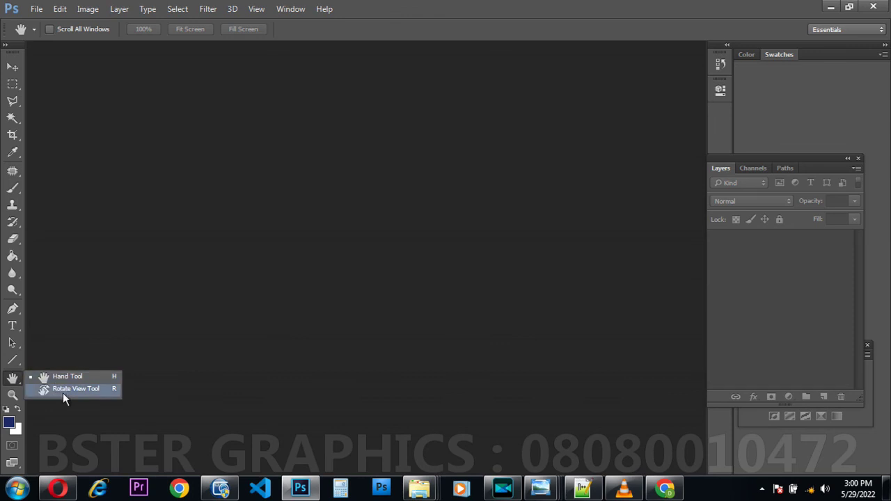
left_click(12, 397)
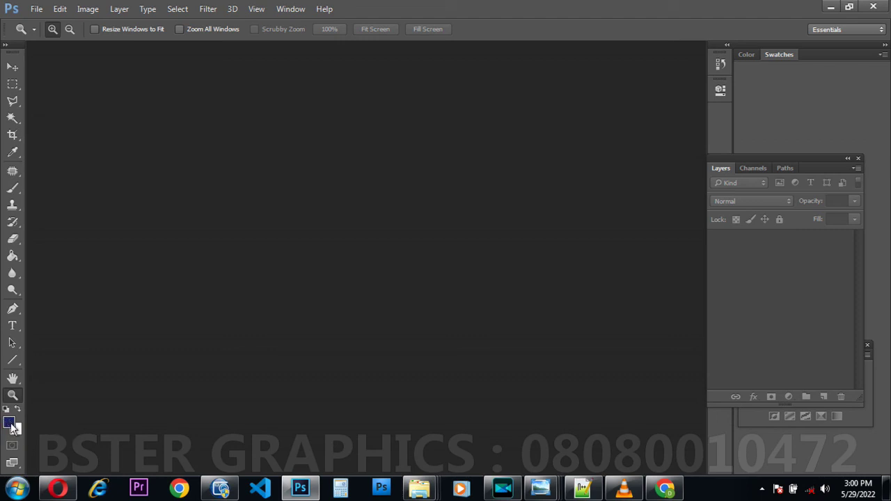
Step: Reset the colours to their defaults and set the foreground colour to red, b11a1a
left_click(7, 410)
left_click(10, 424)
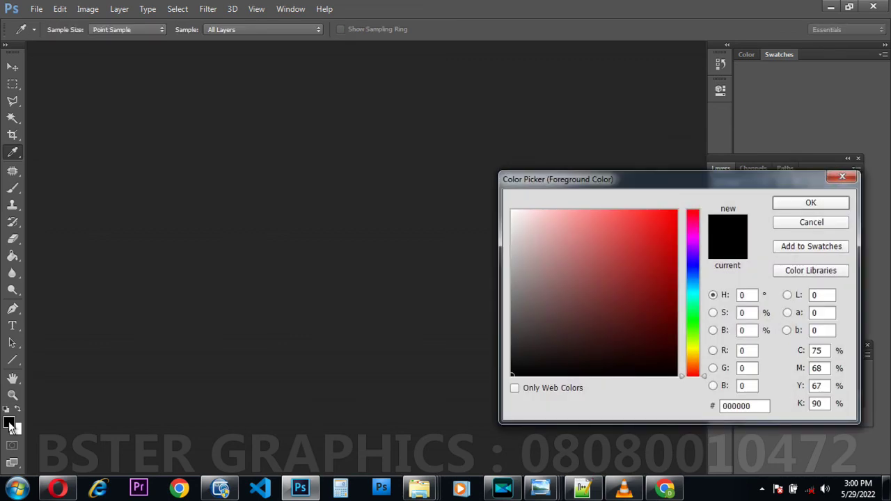
left_click(653, 260)
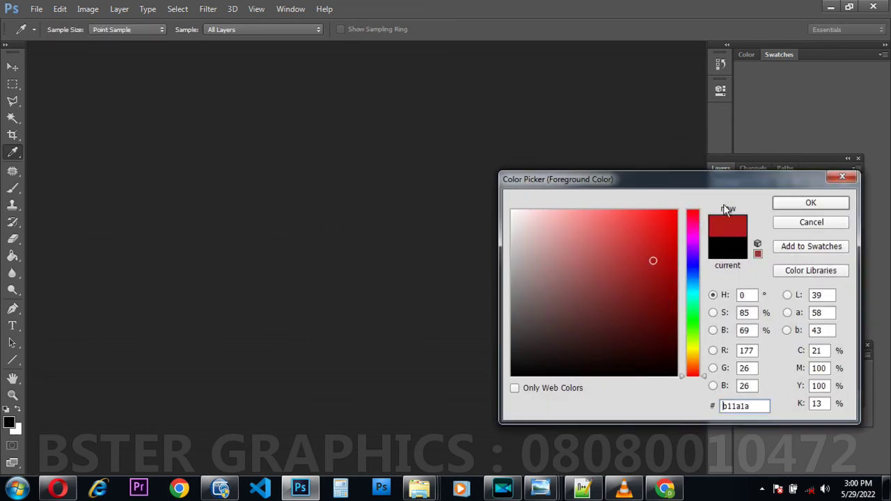
left_click(800, 199)
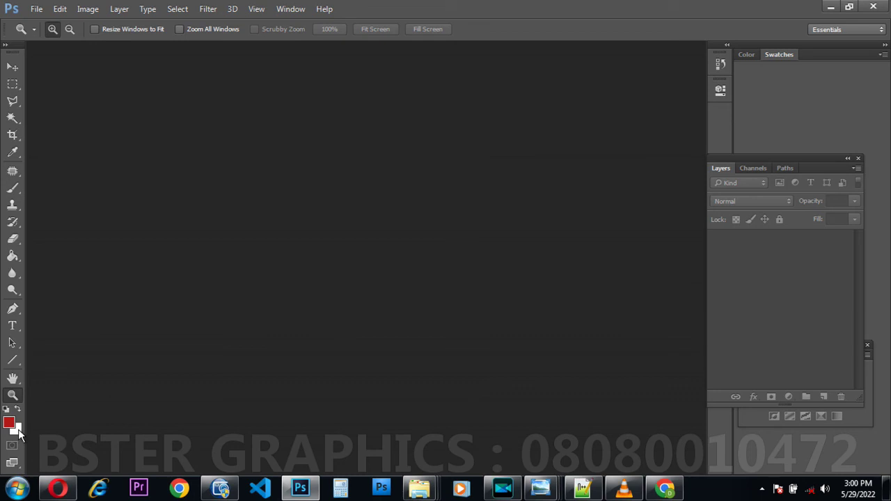
Step: Set the background colour to dark blue, 0920ad
left_click(16, 429)
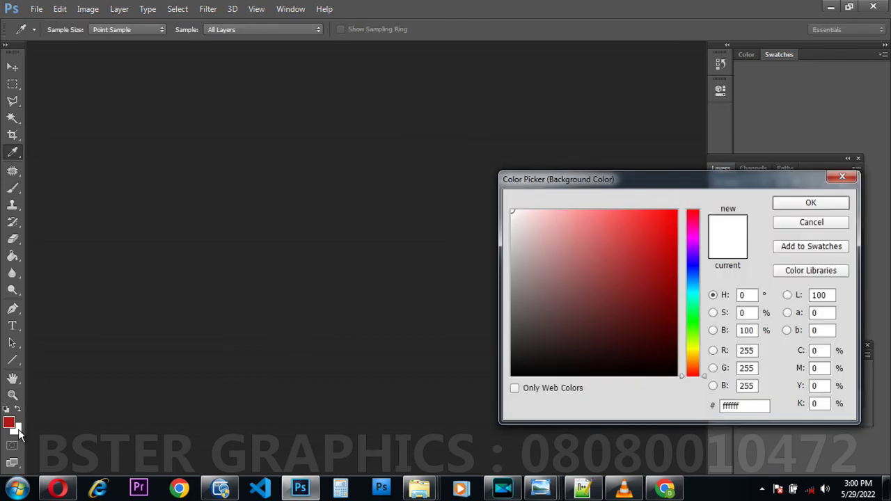
left_click(695, 269)
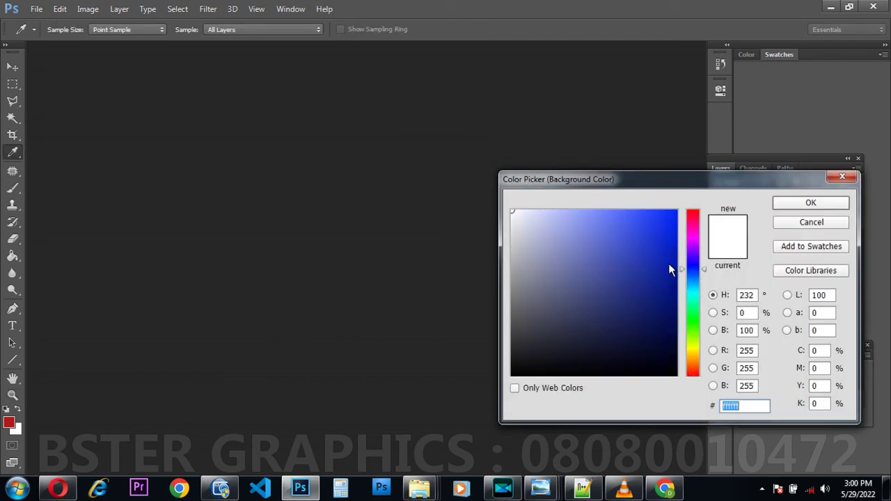
left_click(669, 264)
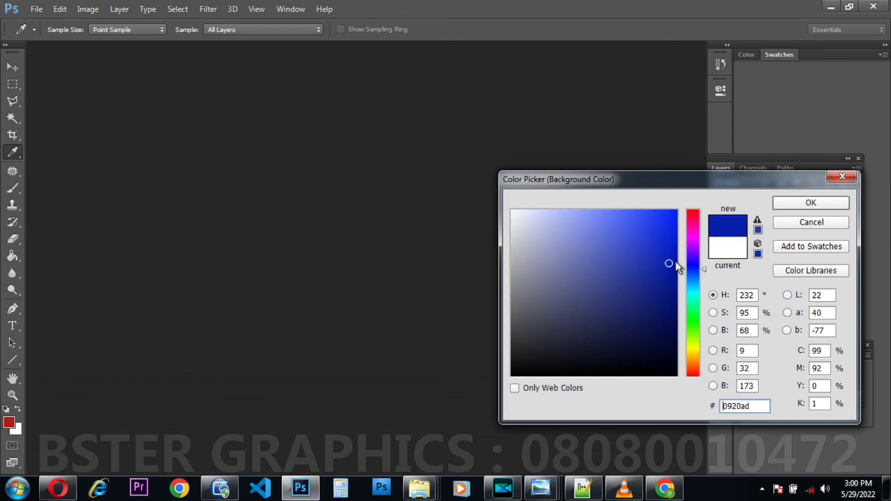
left_click(811, 203)
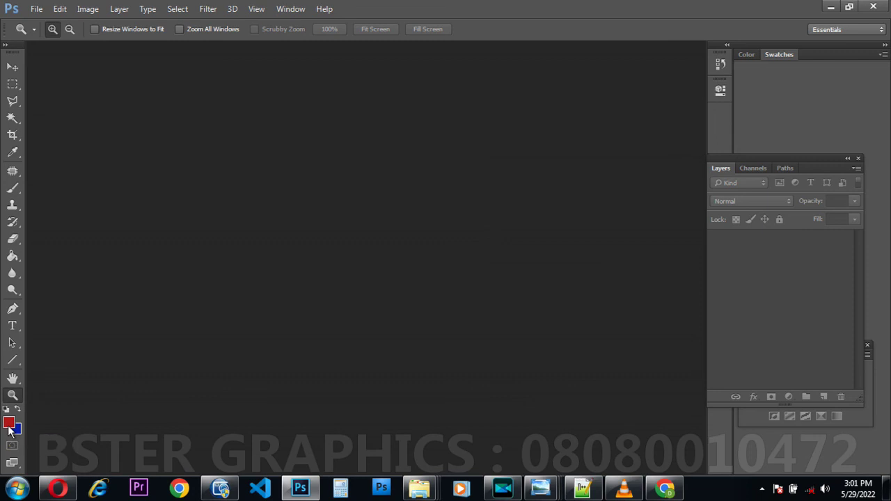
Step: Look through the available File, Edit, Image and Layer commands
left_click(35, 11)
left_click(58, 10)
left_click(93, 11)
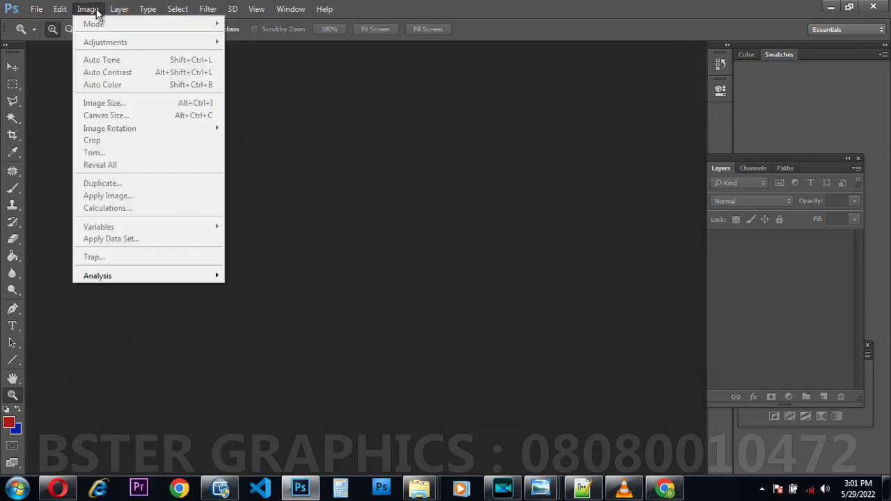
left_click(118, 11)
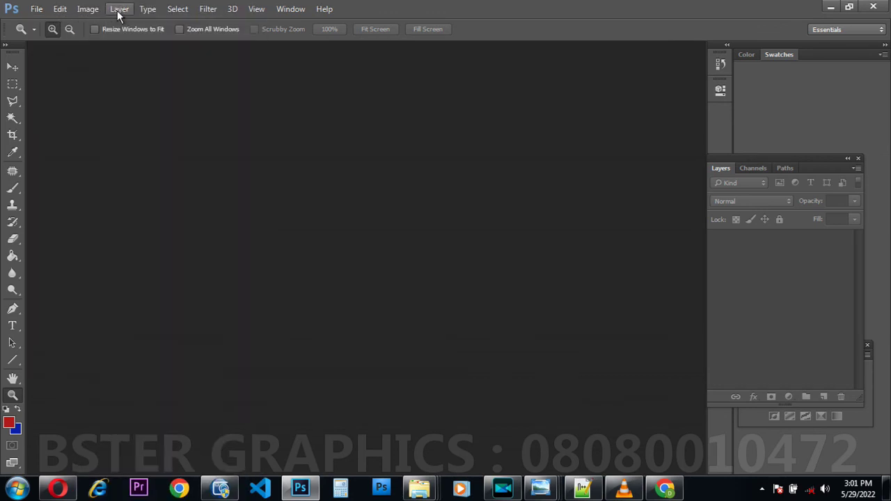